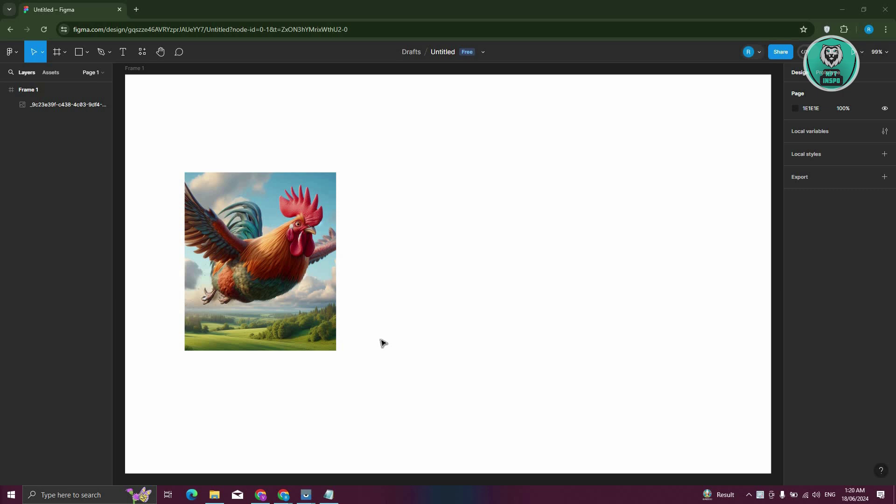
Convert the rooster image into a component and nudge it into place
{"action": "left_click", "coordinate": [273, 213]}
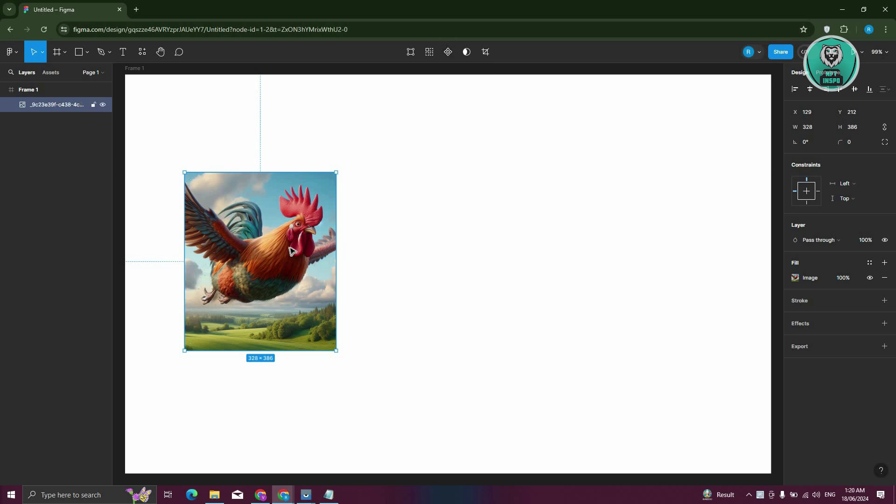
{"action": "left_click_drag", "start_coordinate": [293, 252], "coordinate": [357, 247]}
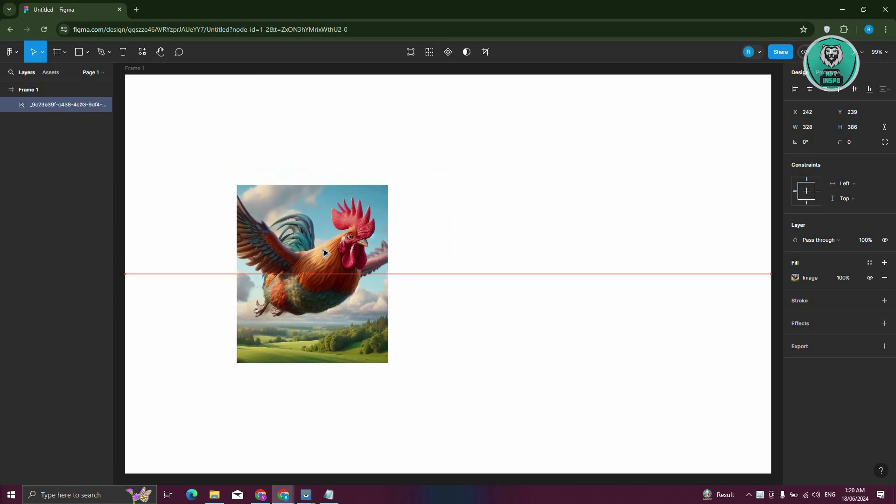
{"action": "left_click", "coordinate": [449, 57]}
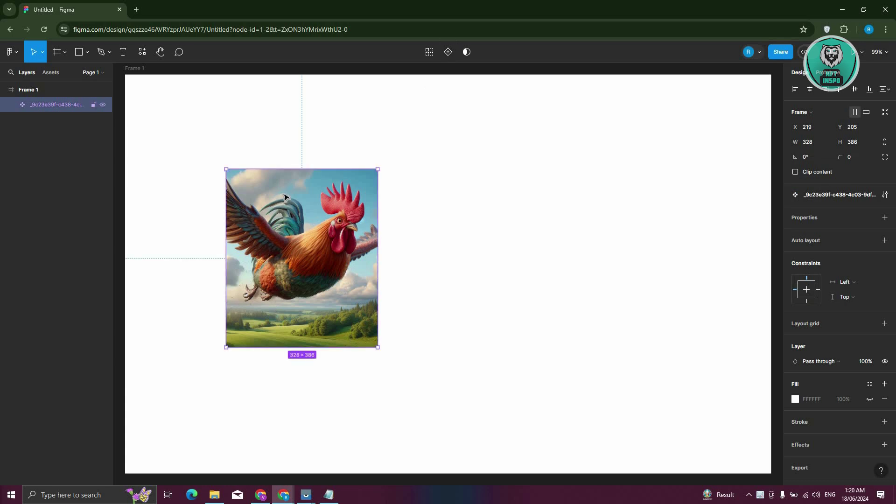
{"action": "left_click_drag", "start_coordinate": [334, 252], "coordinate": [316, 243]}
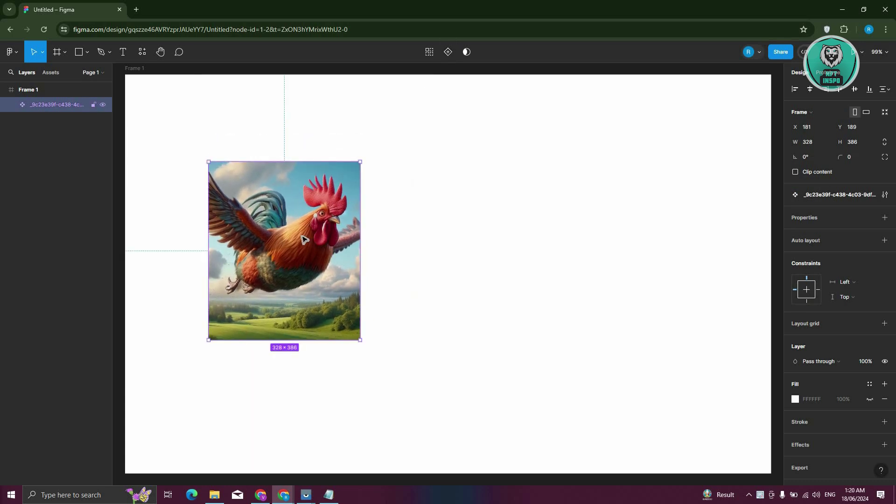
Alt-drag a rooster instance to the right of the original and adjust its position
{"action": "left_click_drag", "start_coordinate": [269, 249], "coordinate": [526, 248]}
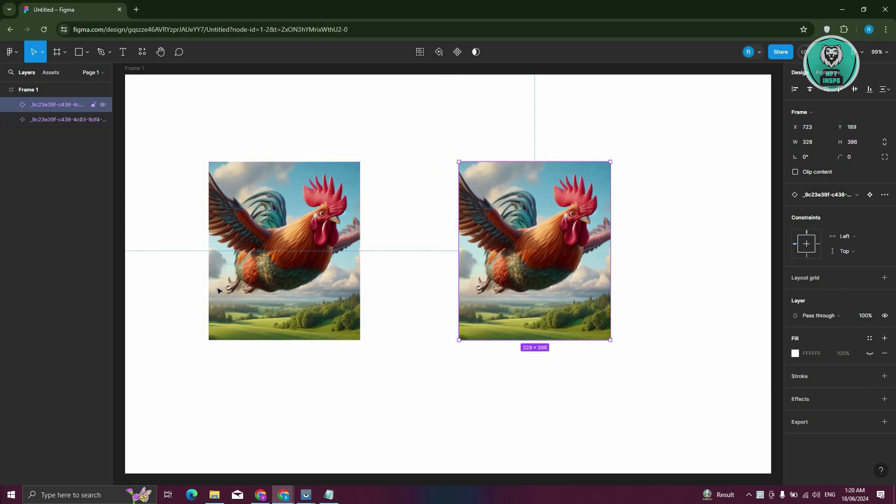
{"action": "mouse_move", "coordinate": [569, 234]}
{"action": "left_click_drag", "start_coordinate": [564, 235], "coordinate": [536, 235]}
{"action": "key", "text": "shift+Right"}
{"action": "key", "text": "shift+Right"}
{"action": "key", "text": "shift+Right"}
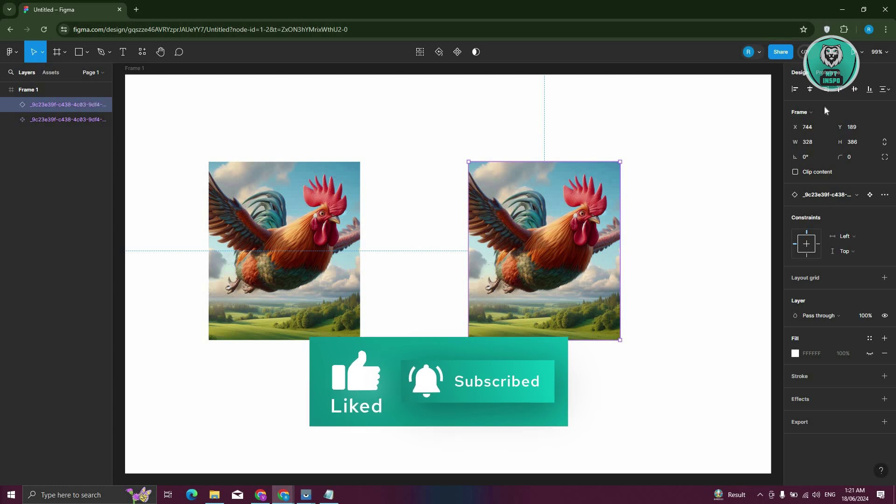
Detach the right-hand rooster instance into a plain frame and nudge it up-right
{"action": "left_click", "coordinate": [886, 196]}
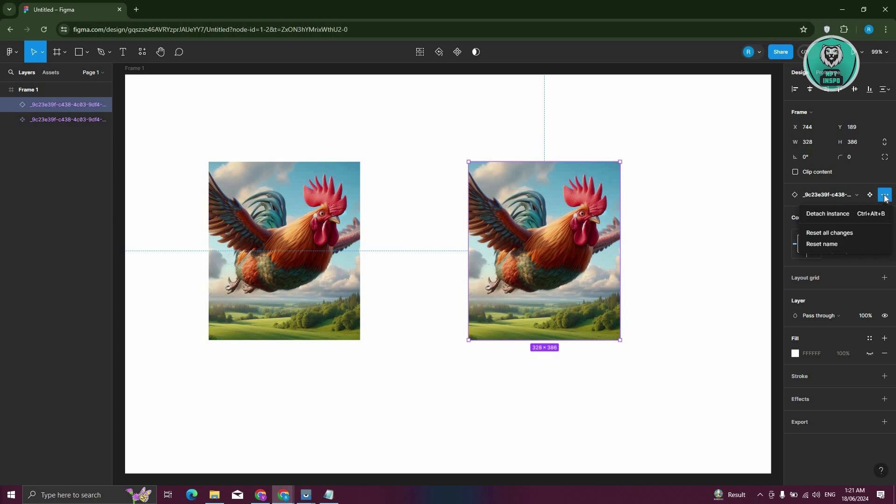
{"action": "left_click", "coordinate": [843, 214]}
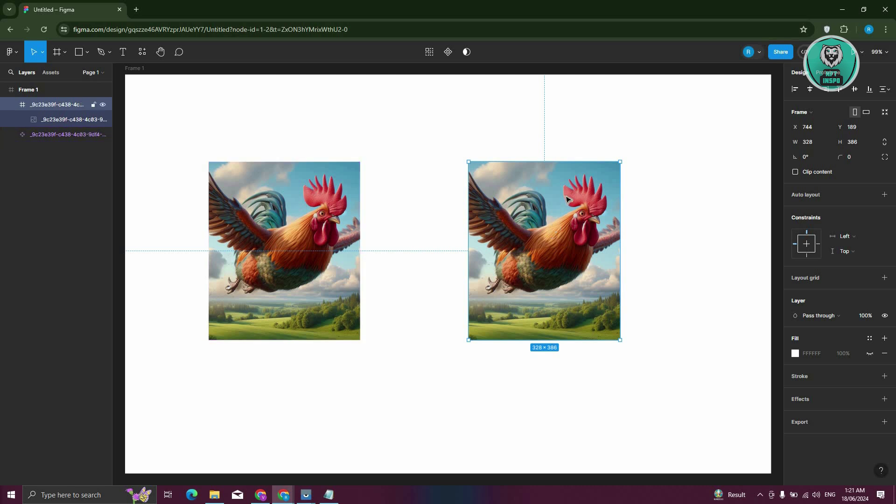
{"action": "left_click_drag", "start_coordinate": [567, 200], "coordinate": [575, 192]}
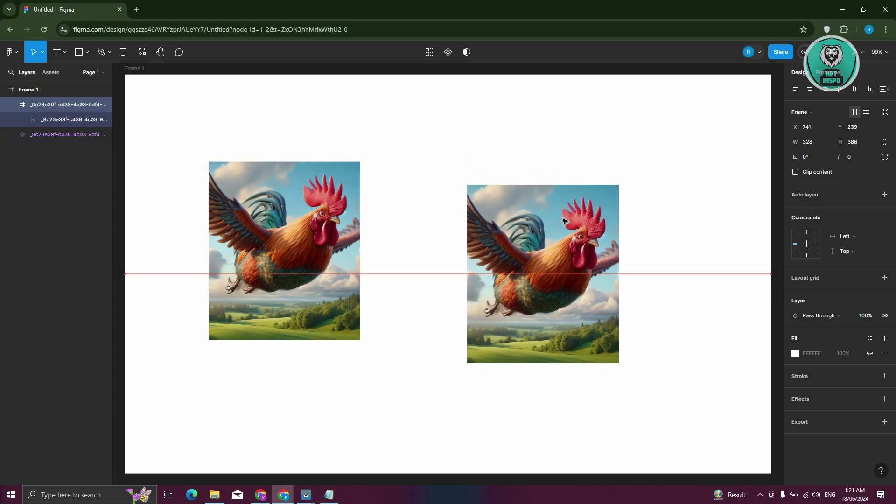
Delete the left rooster component and move the detached frame toward the page centre
{"action": "left_click", "coordinate": [266, 191]}
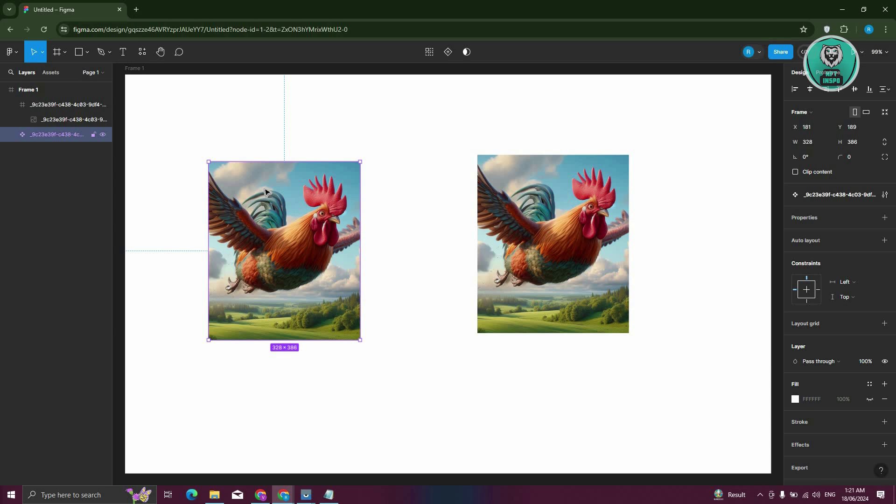
{"action": "key", "text": "Delete"}
{"action": "left_click_drag", "start_coordinate": [627, 215], "coordinate": [449, 215]}
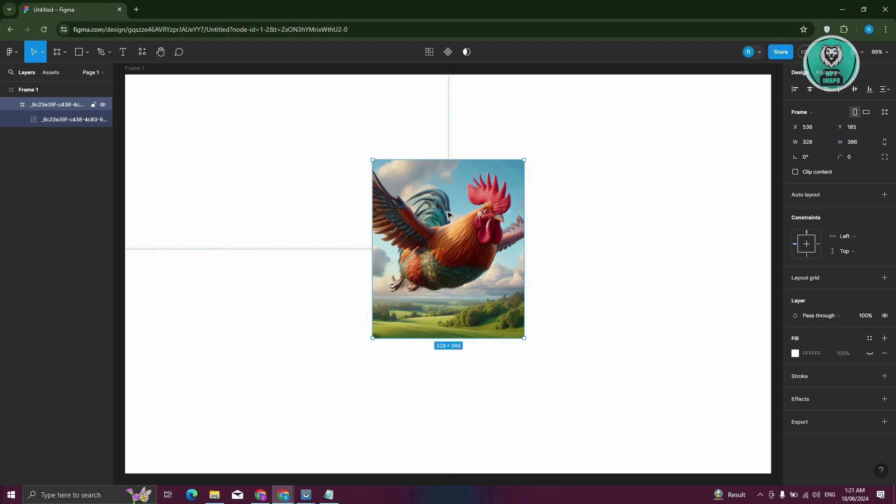